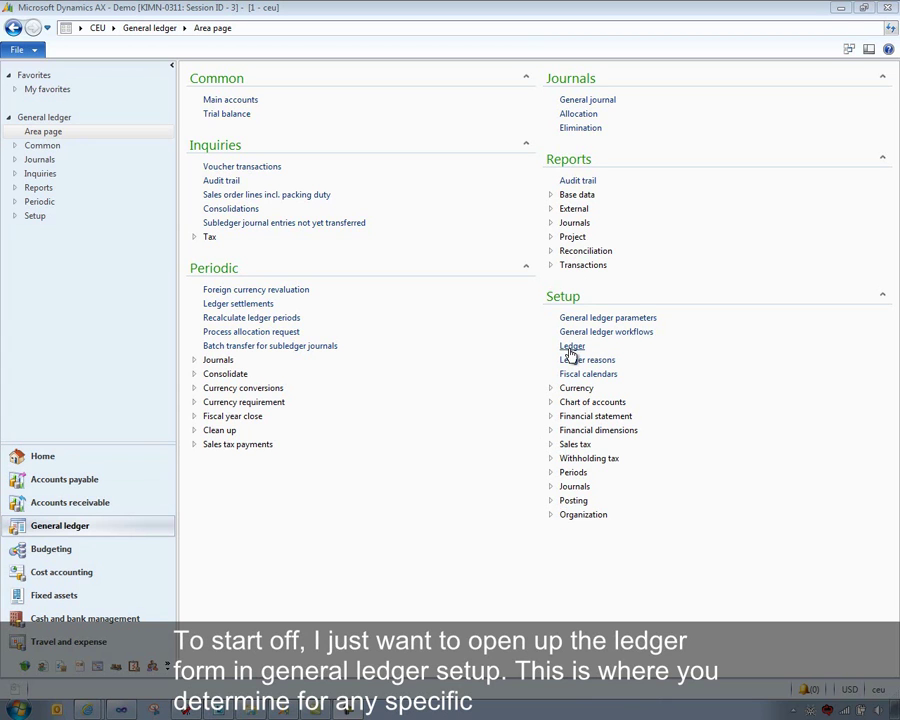
Review the ceu ledger's accounting and reporting currencies, default exchange rate types, and realized and unrealized gain and loss accounts.
{"action": "left_click", "coordinate": [569, 348]}
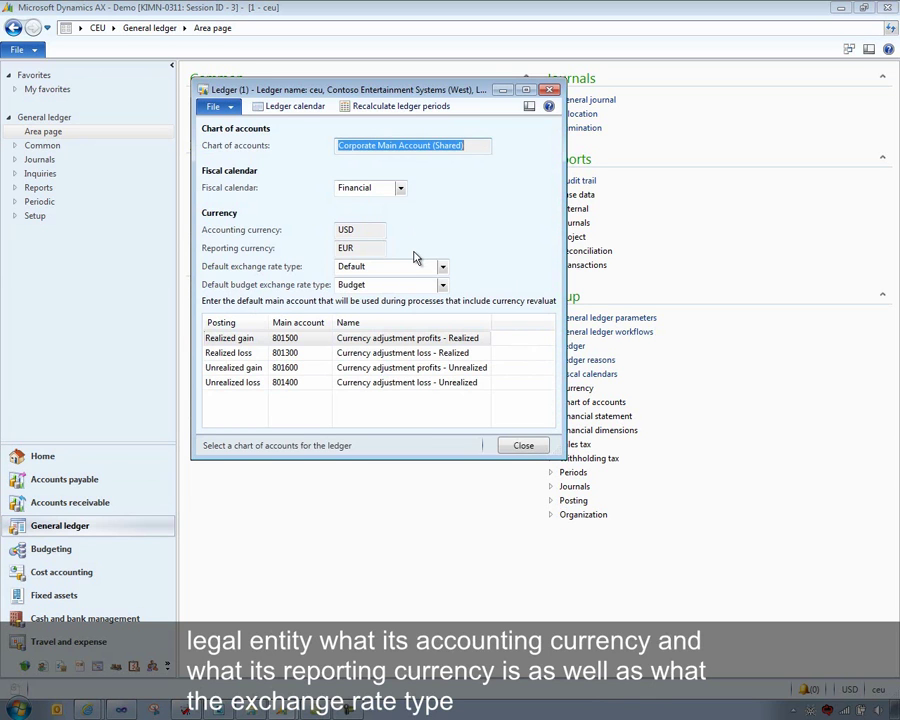
{"action": "mouse_move", "coordinate": [380, 268]}
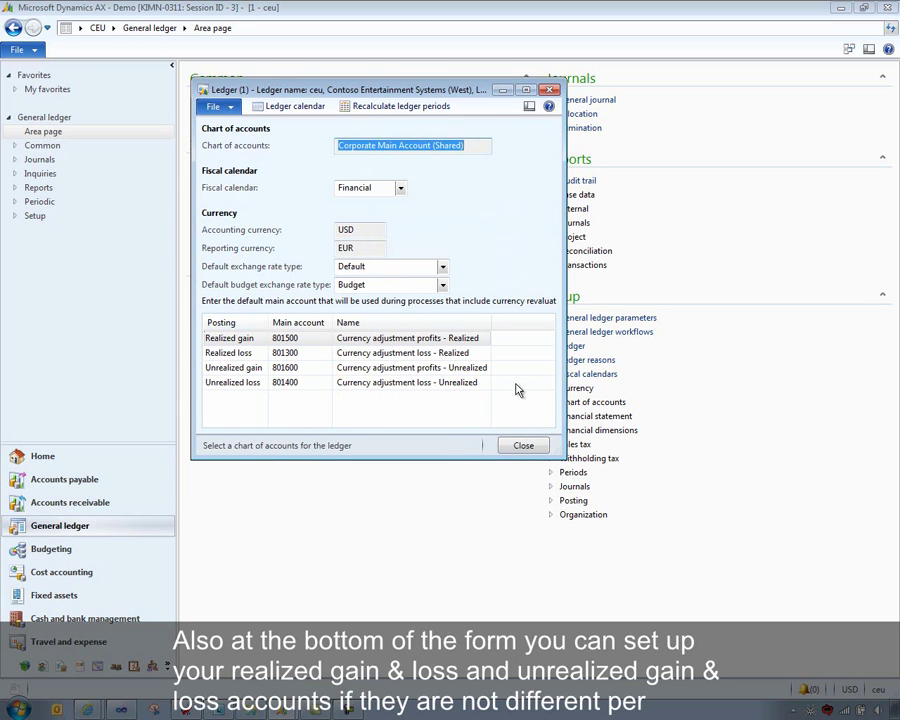
{"action": "left_click", "coordinate": [522, 446]}
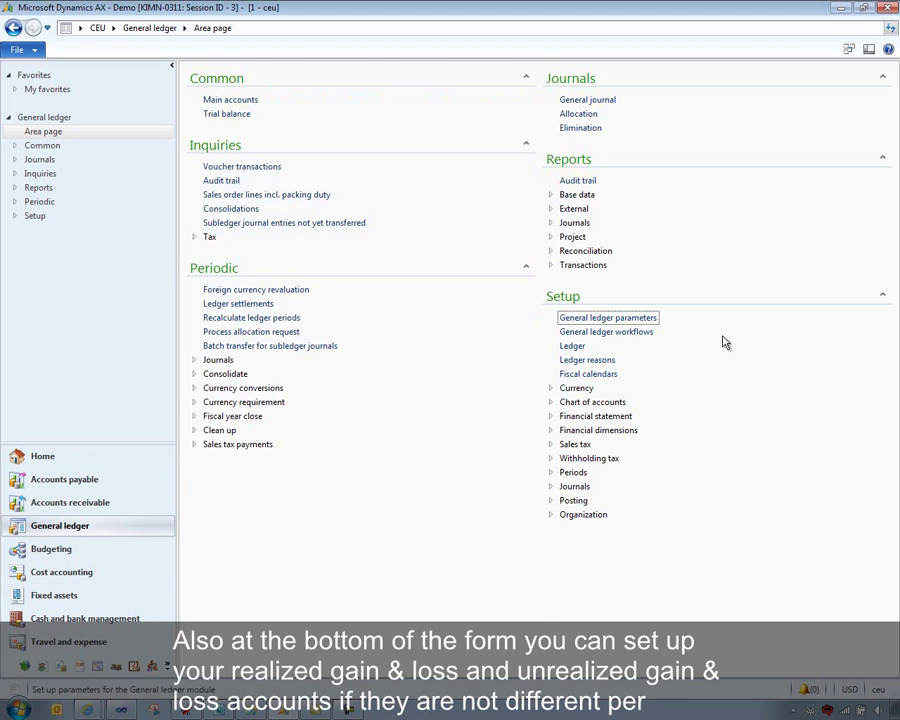
Review the currency revaluation accounts for the ceu ledger in the General ledger currency setup, and close the form.
{"action": "left_click", "coordinate": [550, 389]}
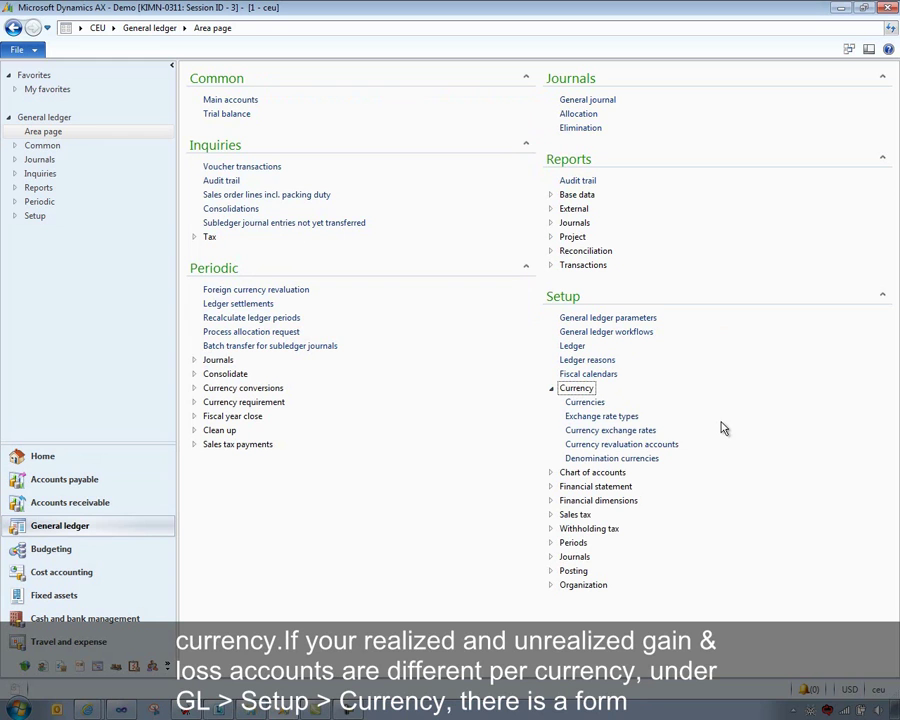
{"action": "left_click", "coordinate": [636, 443]}
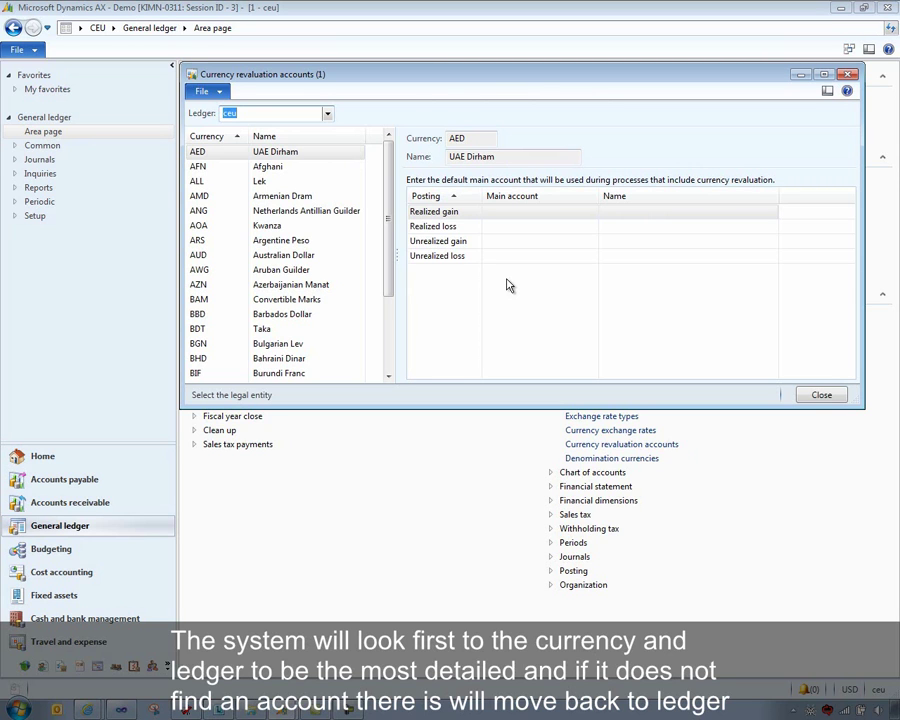
{"action": "left_click", "coordinate": [820, 395]}
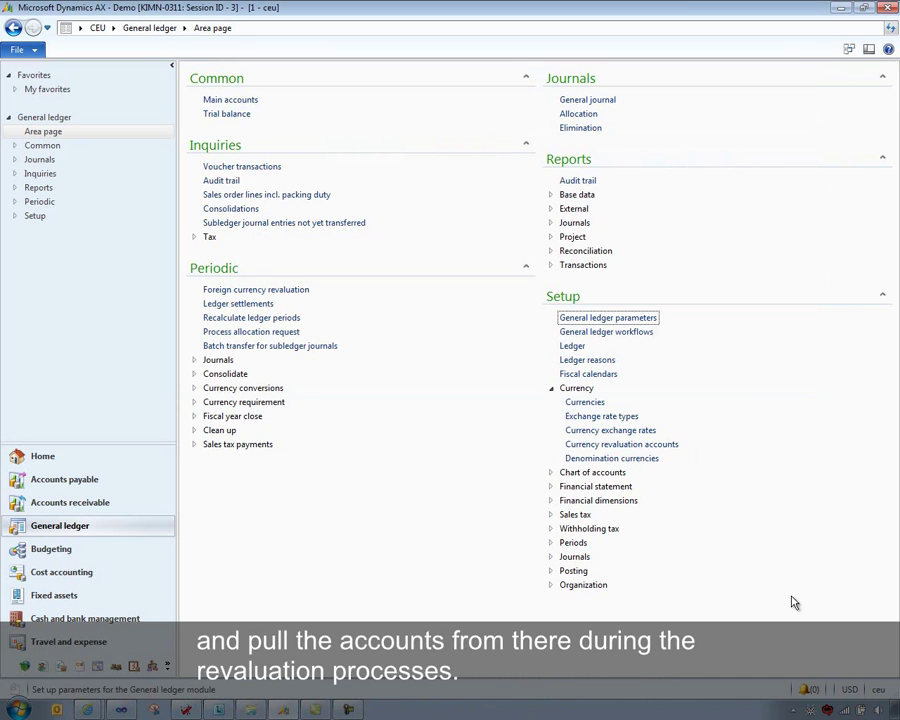
{"action": "left_click", "coordinate": [553, 393]}
{"action": "left_click", "coordinate": [552, 390]}
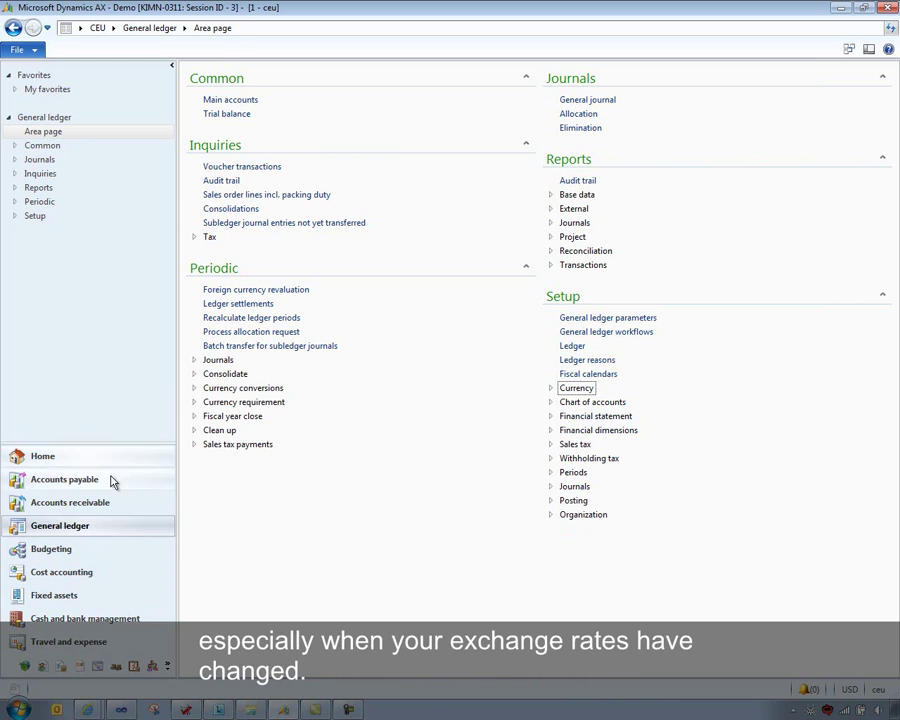
Bring up the Accounts payable foreign currency revaluation parameters and examine the available revaluation methods.
{"action": "left_click", "coordinate": [73, 484]}
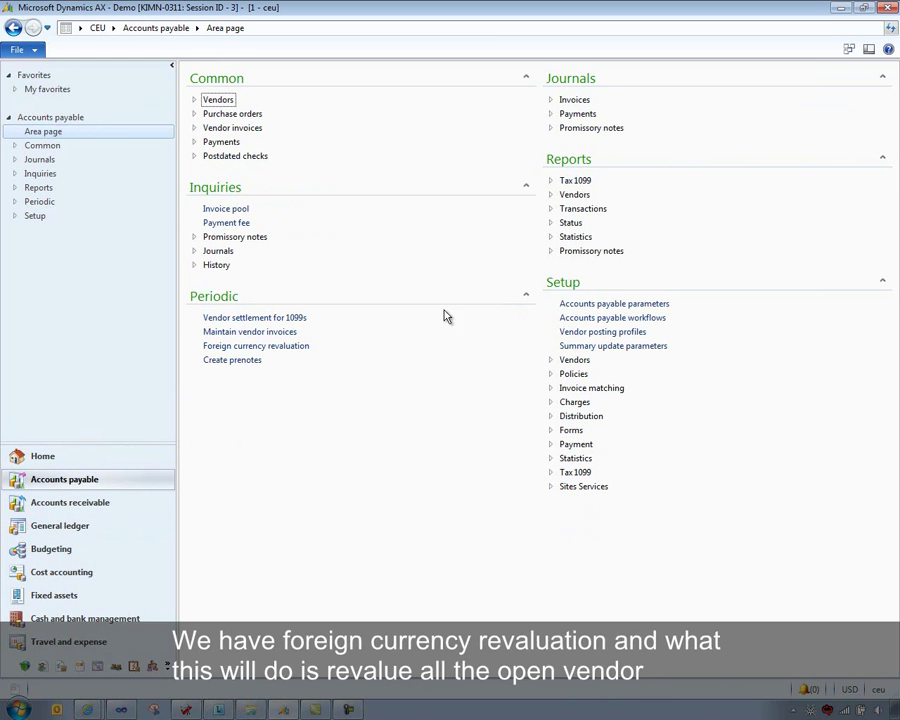
{"action": "left_click", "coordinate": [245, 347]}
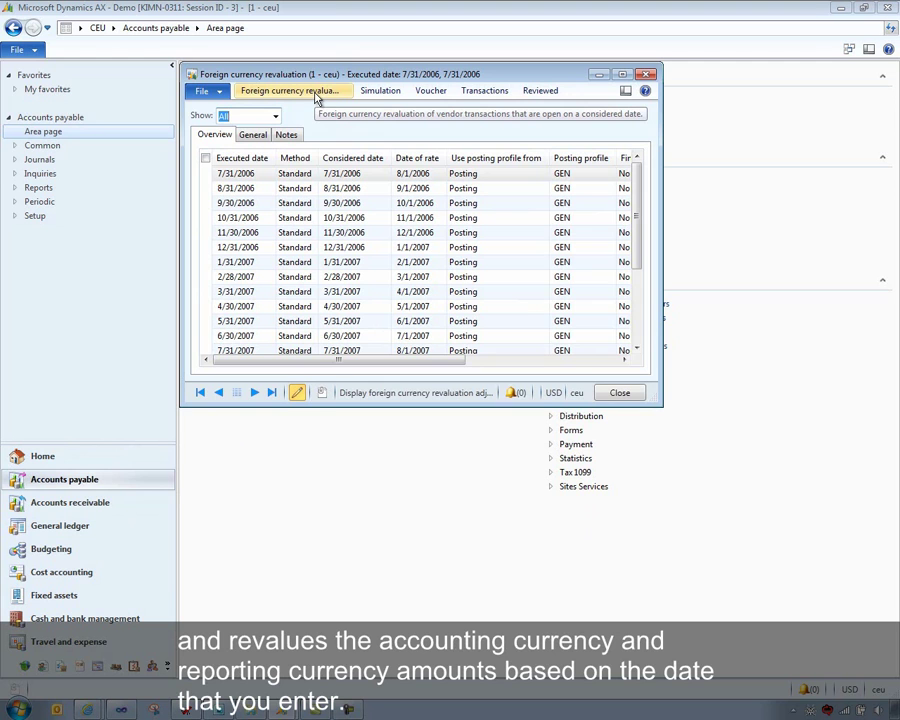
{"action": "left_click", "coordinate": [262, 93]}
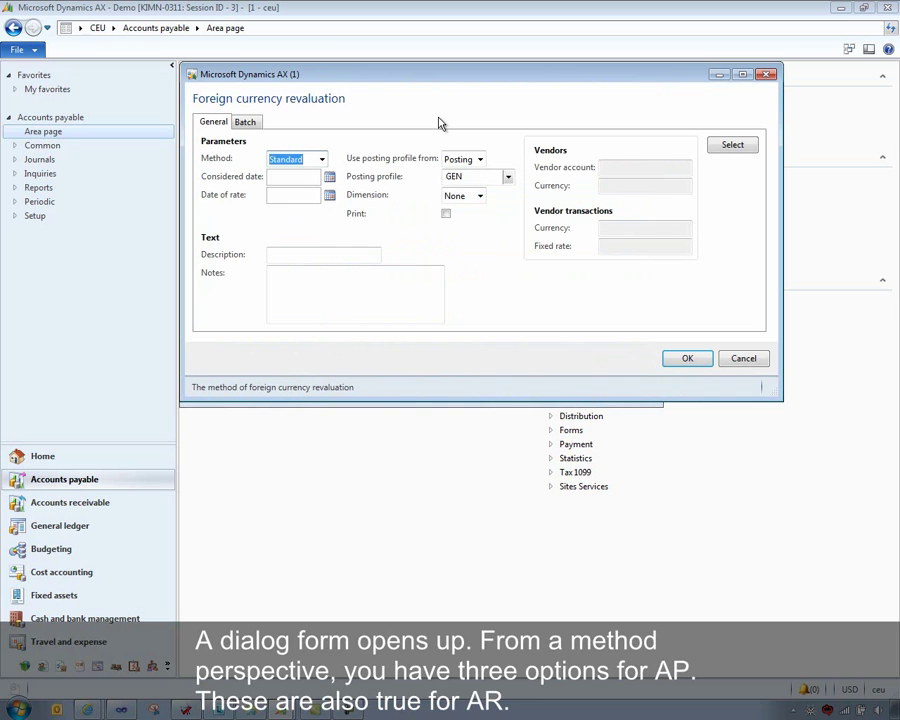
{"action": "left_click", "coordinate": [322, 159]}
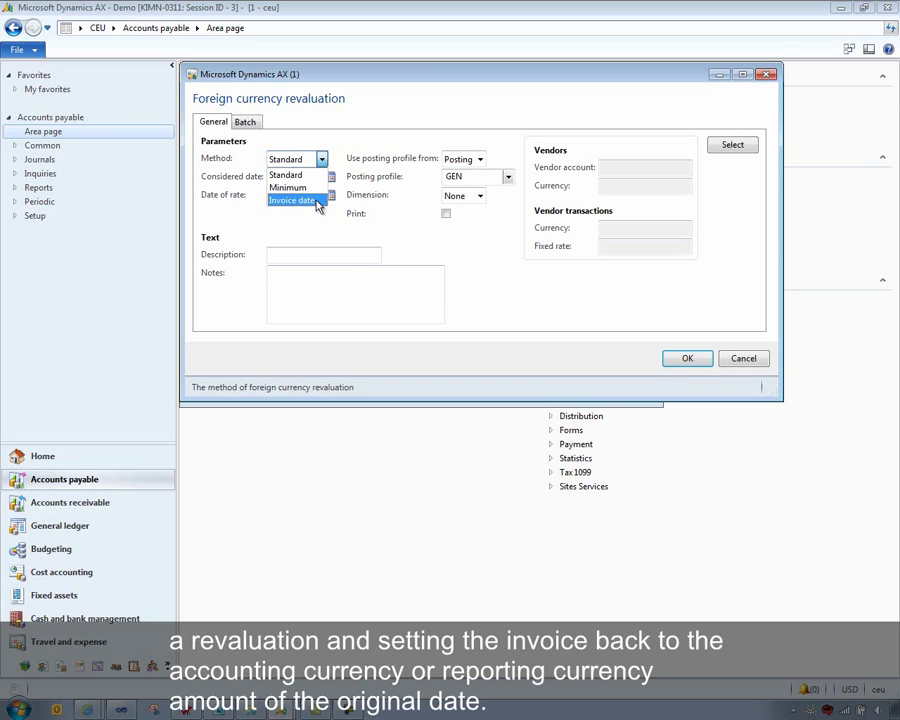
{"action": "key", "text": "Escape"}
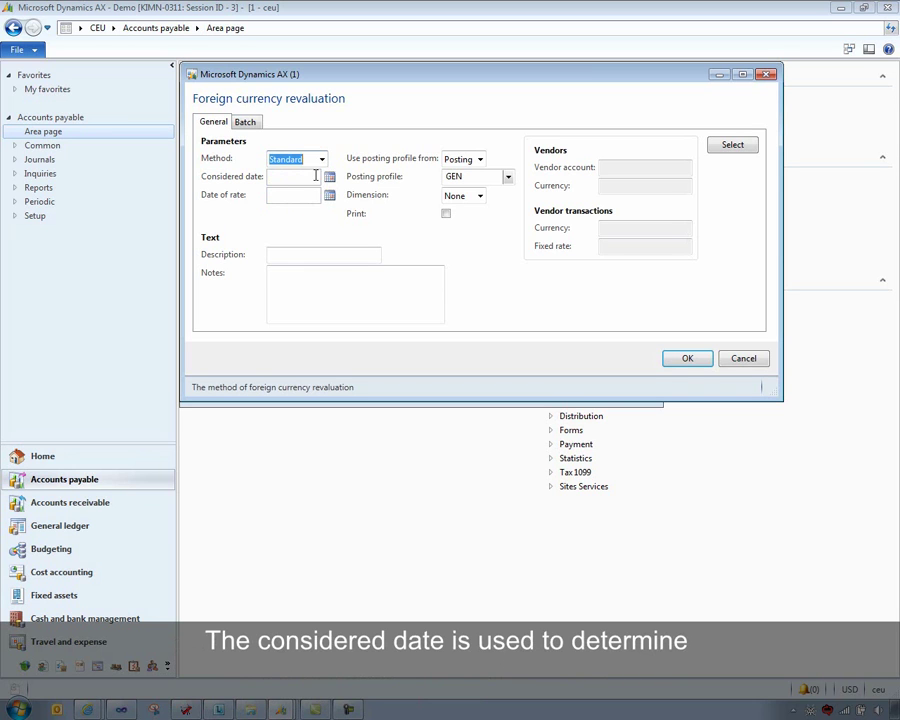
Examine the vendor revaluation's considered date, date of rate, posting profile source and dimension options, and leave without running it.
{"action": "left_click", "coordinate": [277, 176]}
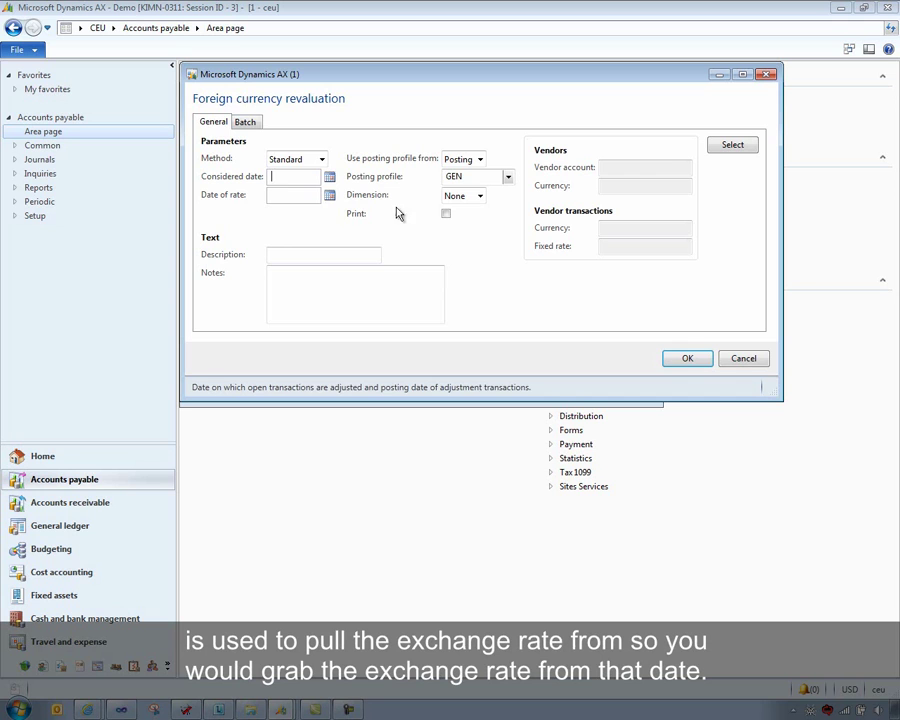
{"action": "left_click", "coordinate": [303, 195]}
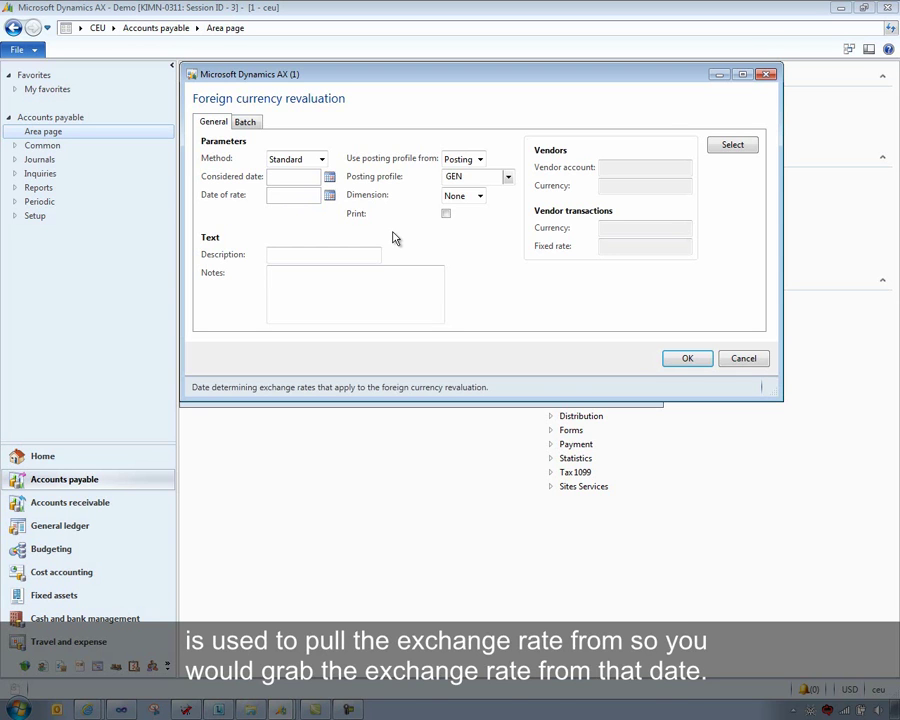
{"action": "left_click", "coordinate": [480, 159]}
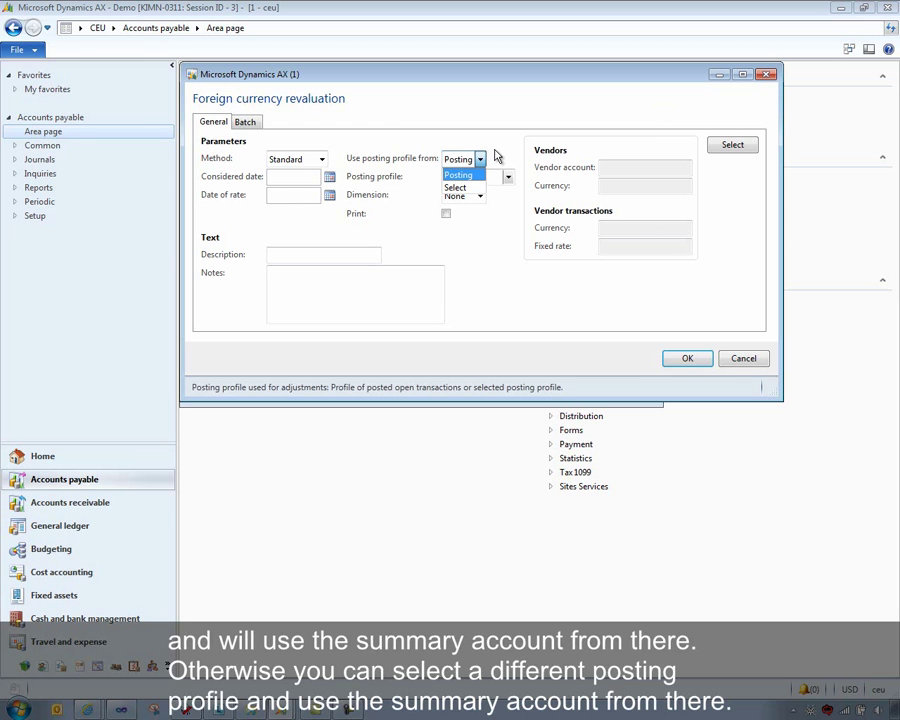
{"action": "left_click", "coordinate": [458, 175]}
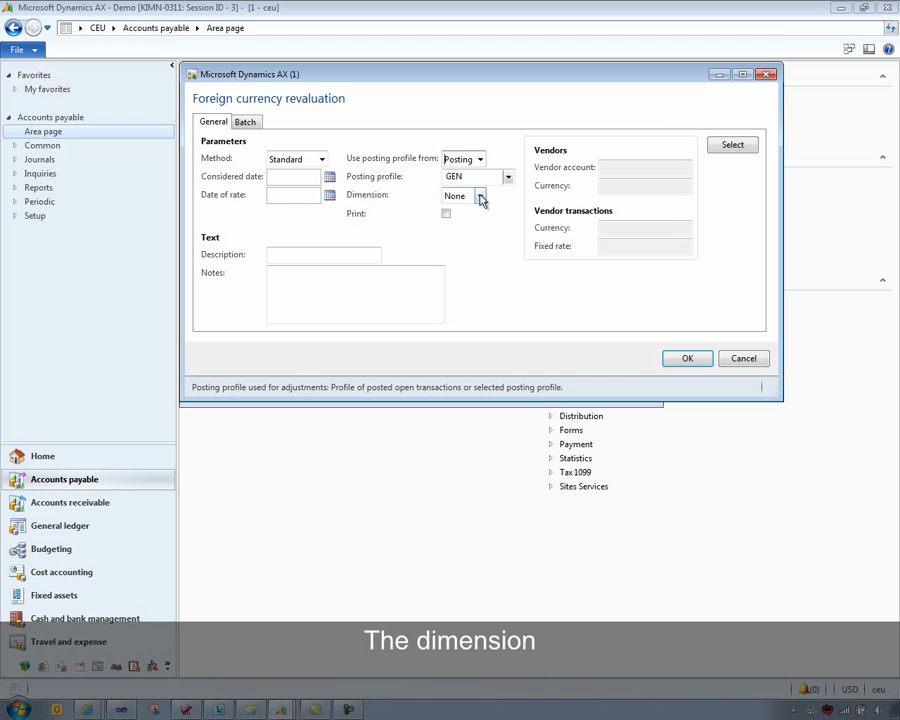
{"action": "left_click", "coordinate": [480, 196]}
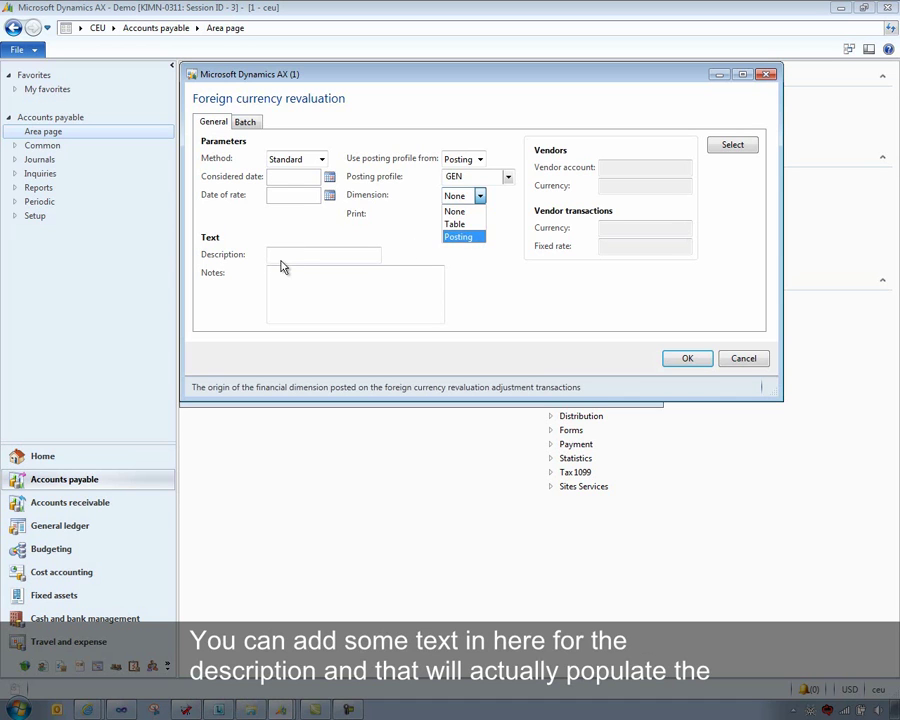
{"action": "left_click", "coordinate": [513, 307]}
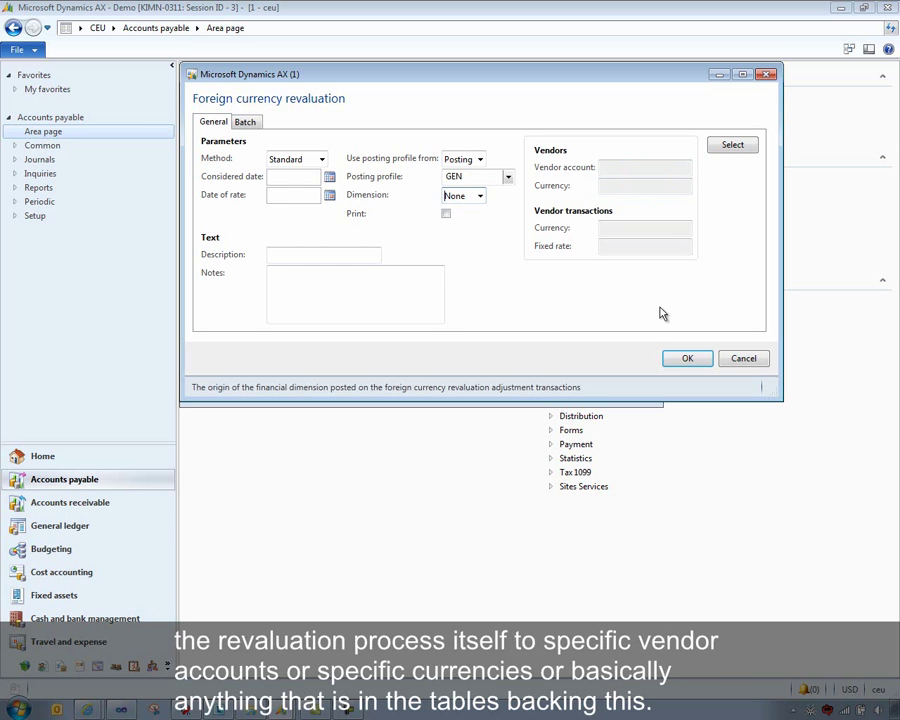
{"action": "left_click", "coordinate": [744, 359]}
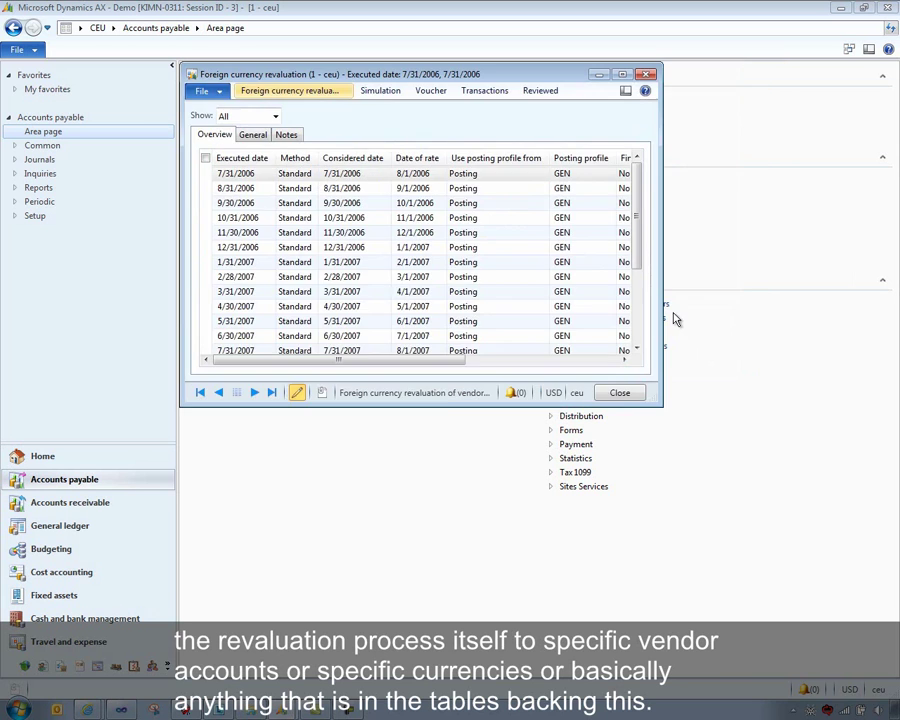
{"action": "left_click", "coordinate": [620, 392]}
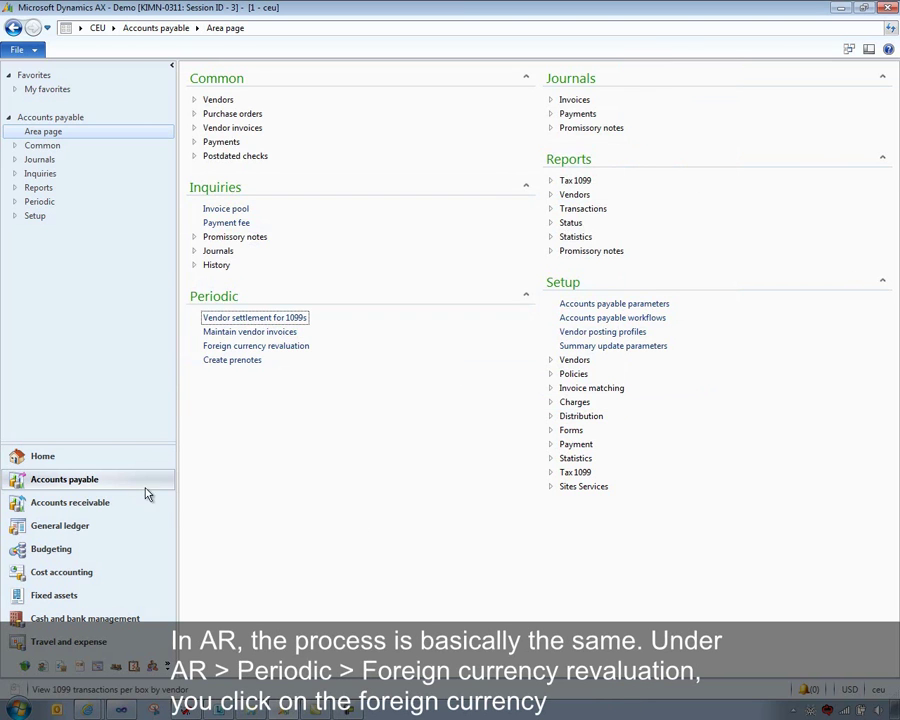
Bring up the Accounts receivable foreign currency revaluation parameters and examine the available revaluation methods.
{"action": "left_click", "coordinate": [70, 502]}
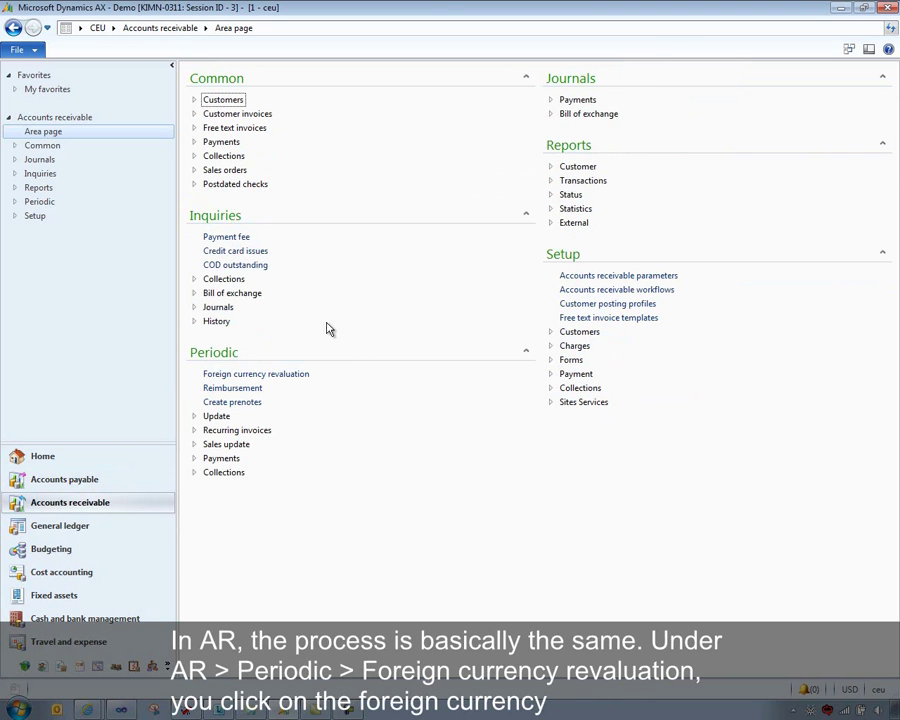
{"action": "left_click", "coordinate": [285, 375]}
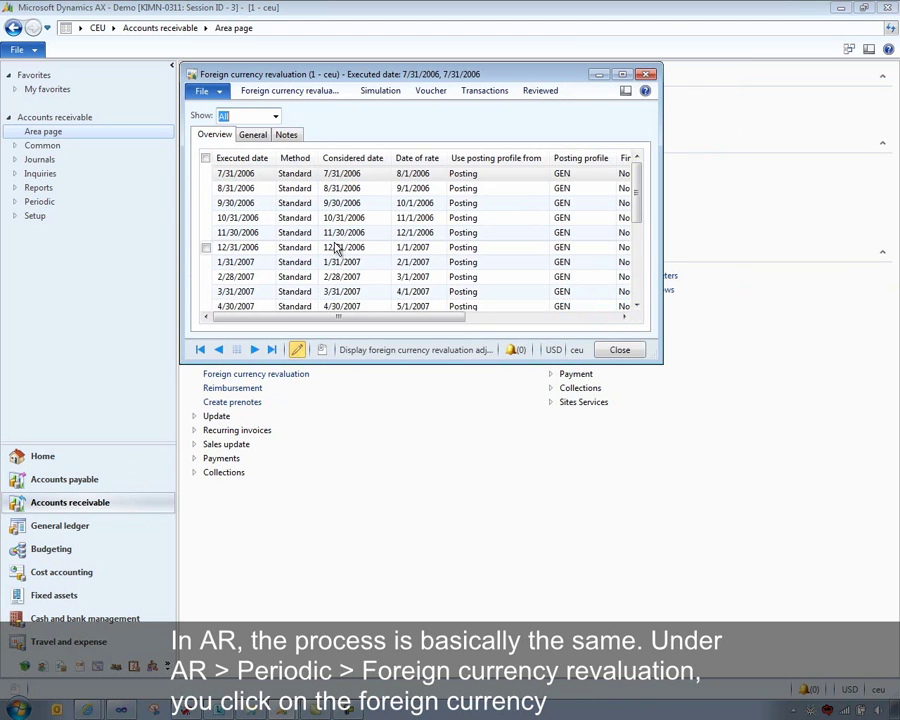
{"action": "left_click", "coordinate": [290, 91]}
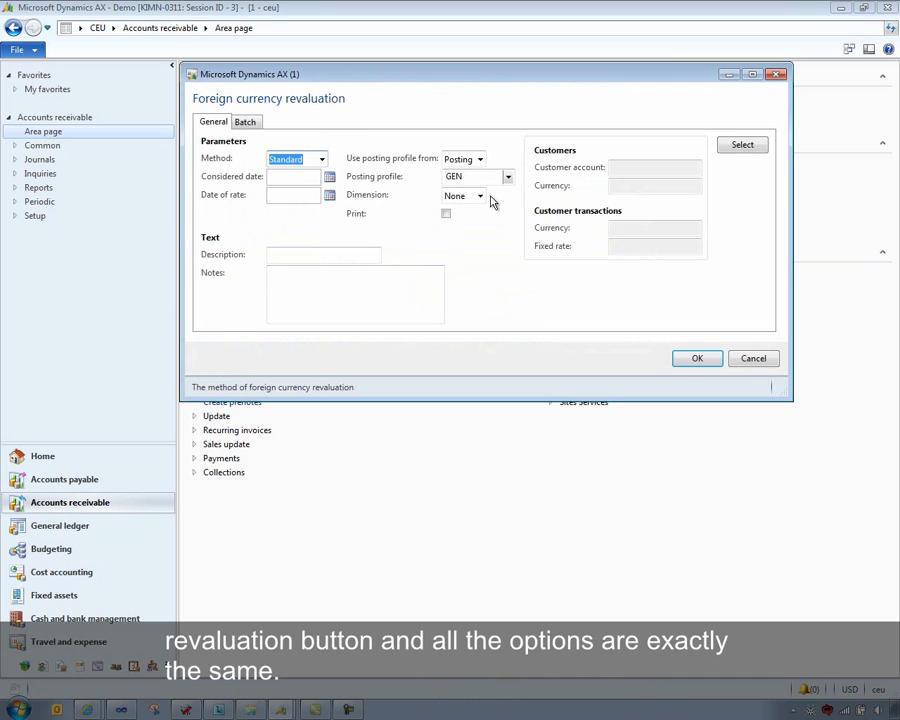
{"action": "left_click", "coordinate": [320, 160]}
{"action": "left_click", "coordinate": [407, 143]}
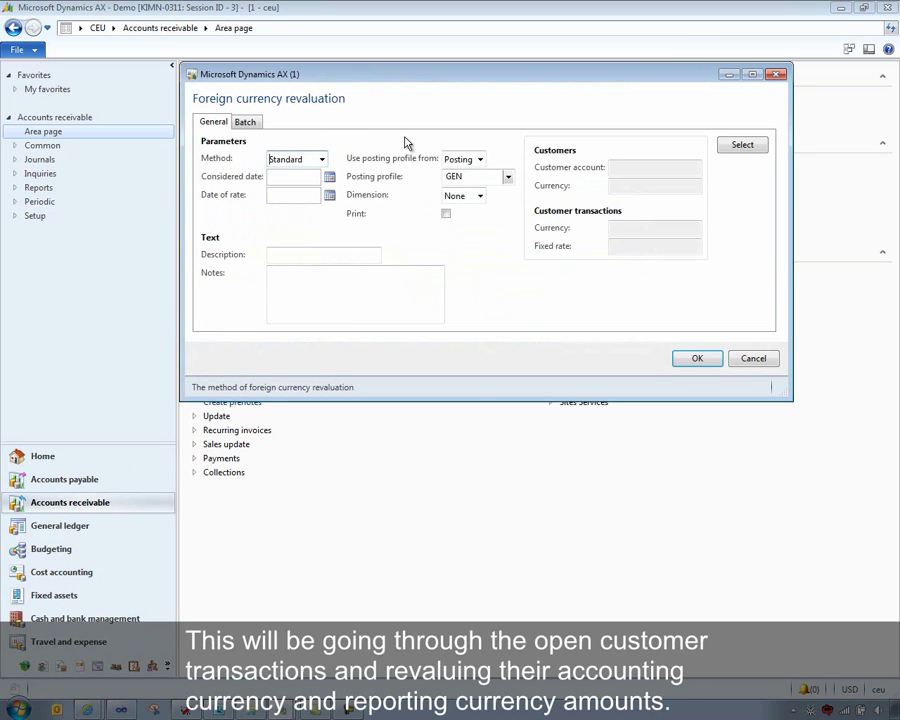
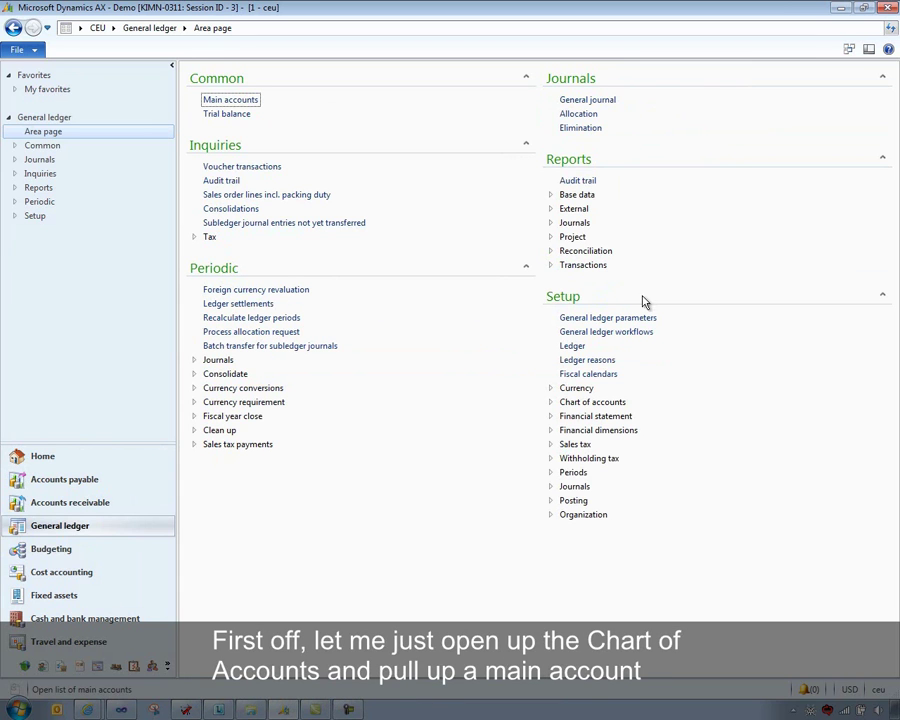
Examine the foreign currency revaluation and monetary settings of main account 0101 in the Corporate Main Account (Shared) chart of accounts.
{"action": "left_click", "coordinate": [553, 402]}
{"action": "left_click", "coordinate": [599, 417]}
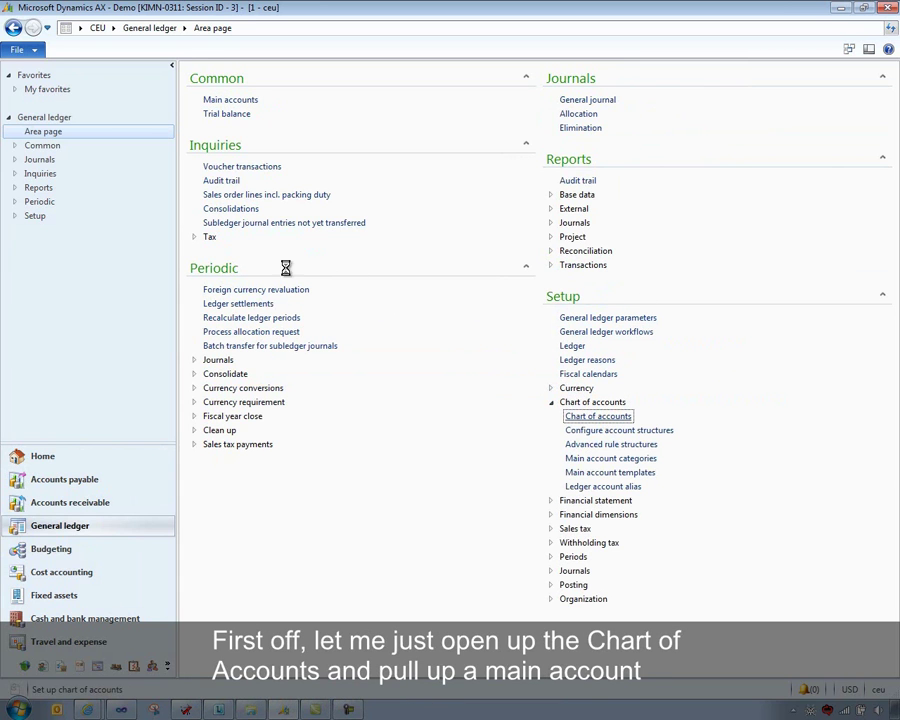
{"action": "left_click", "coordinate": [260, 201]}
{"action": "left_click", "coordinate": [570, 222]}
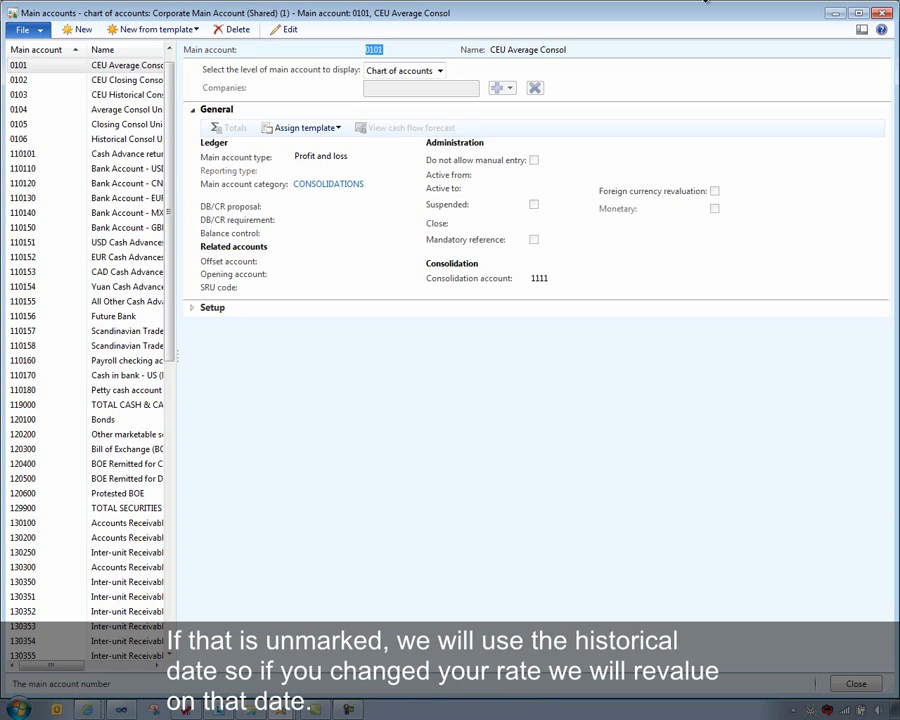
{"action": "left_click", "coordinate": [881, 15]}
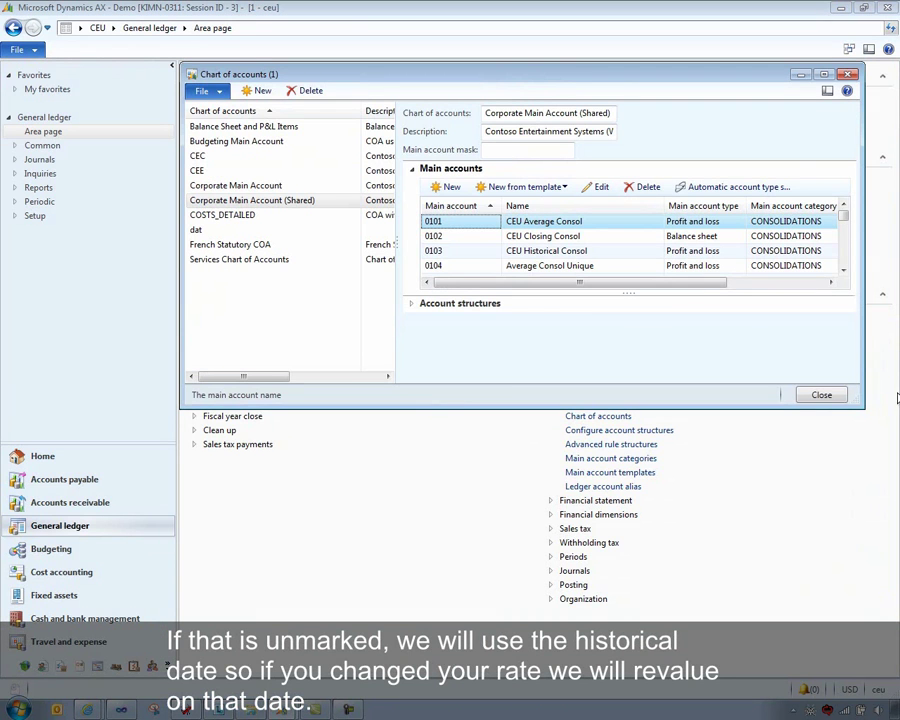
{"action": "left_click", "coordinate": [817, 396]}
Review the General ledger foreign currency revaluation's account, date, currency and adjustment options, and cancel without running it.
{"action": "left_click", "coordinate": [240, 289]}
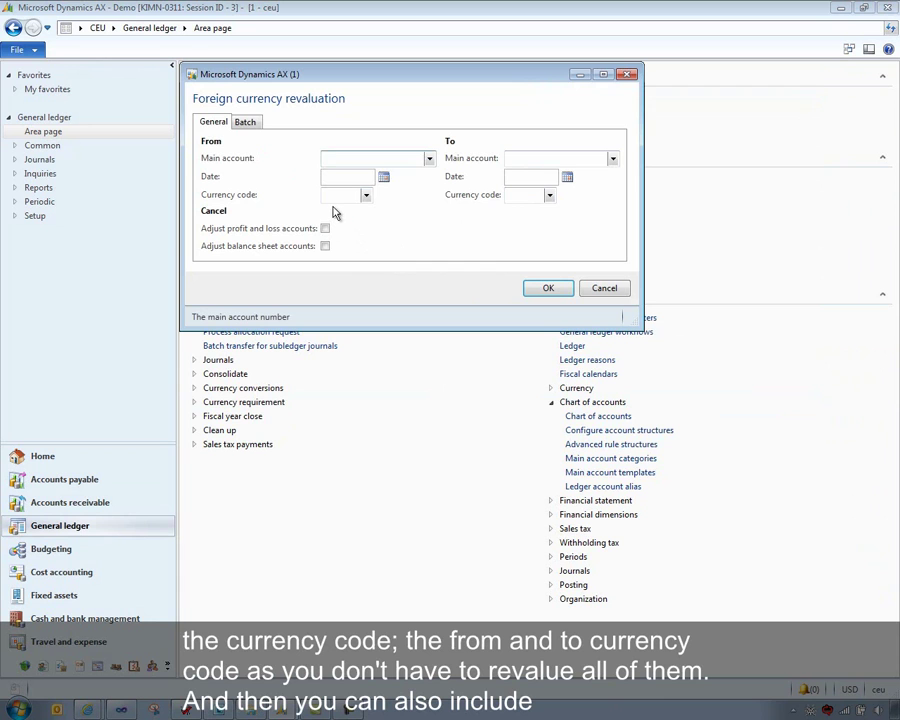
{"action": "left_click", "coordinate": [345, 176]}
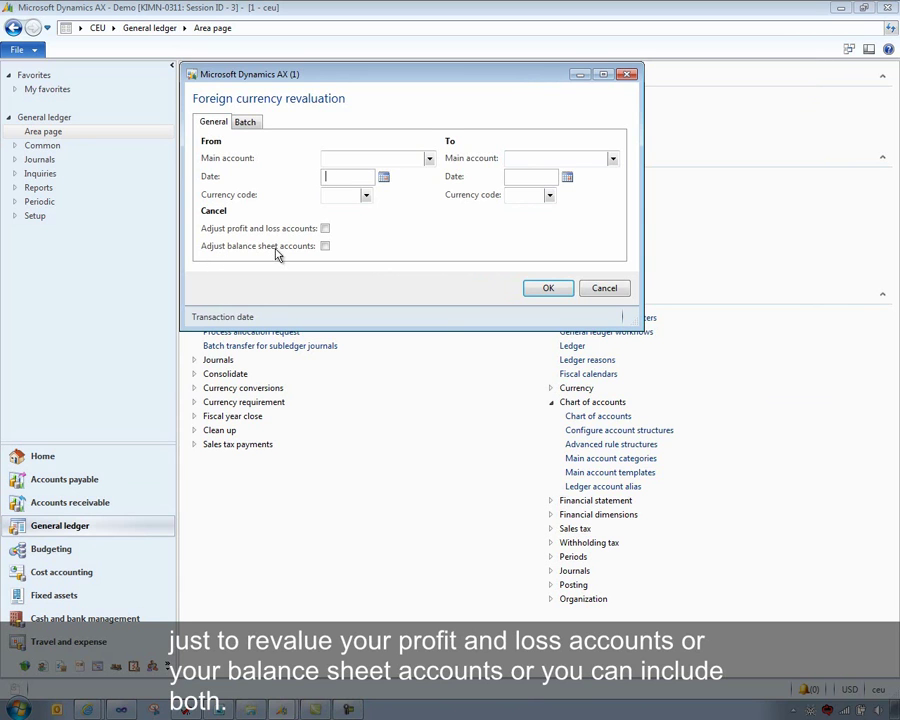
{"action": "left_click", "coordinate": [619, 290]}
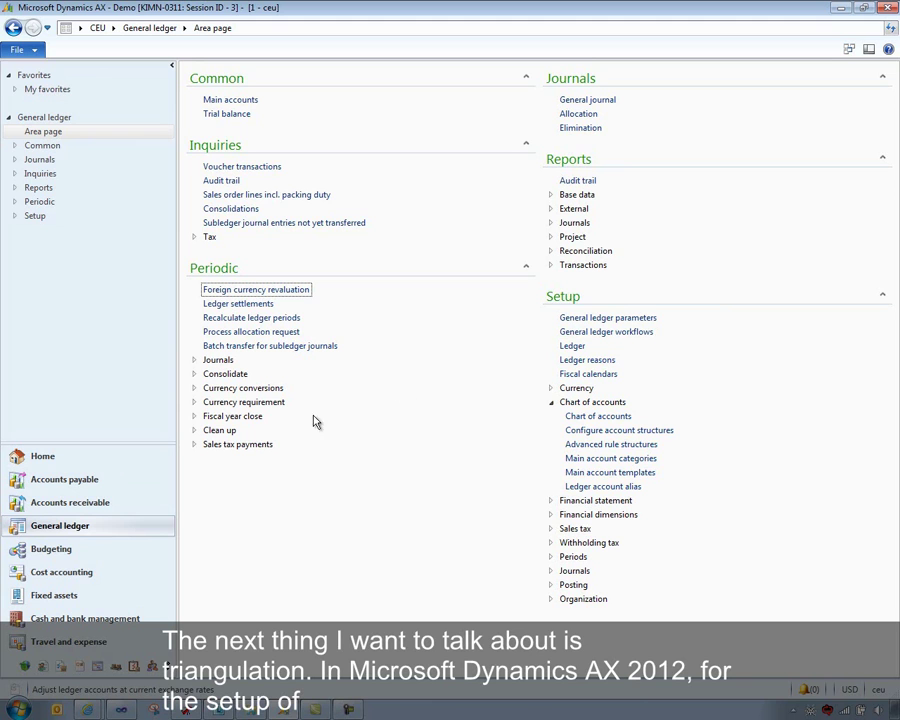
Examine the Euro's reference currency for triangulation setting in the General ledger currency setup, and close the currency list.
{"action": "left_click", "coordinate": [550, 404]}
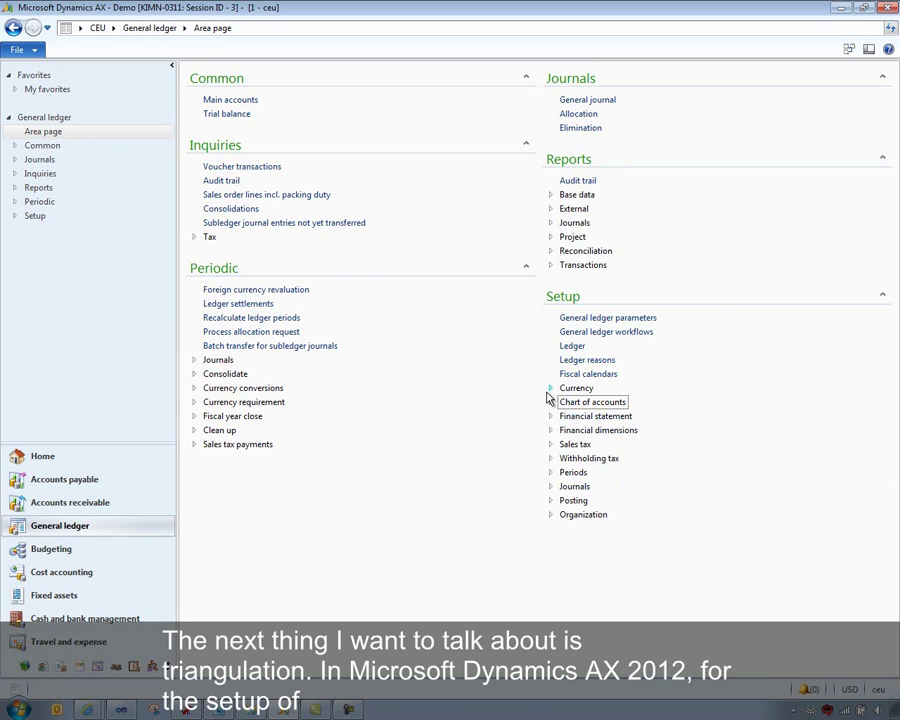
{"action": "left_click", "coordinate": [550, 389]}
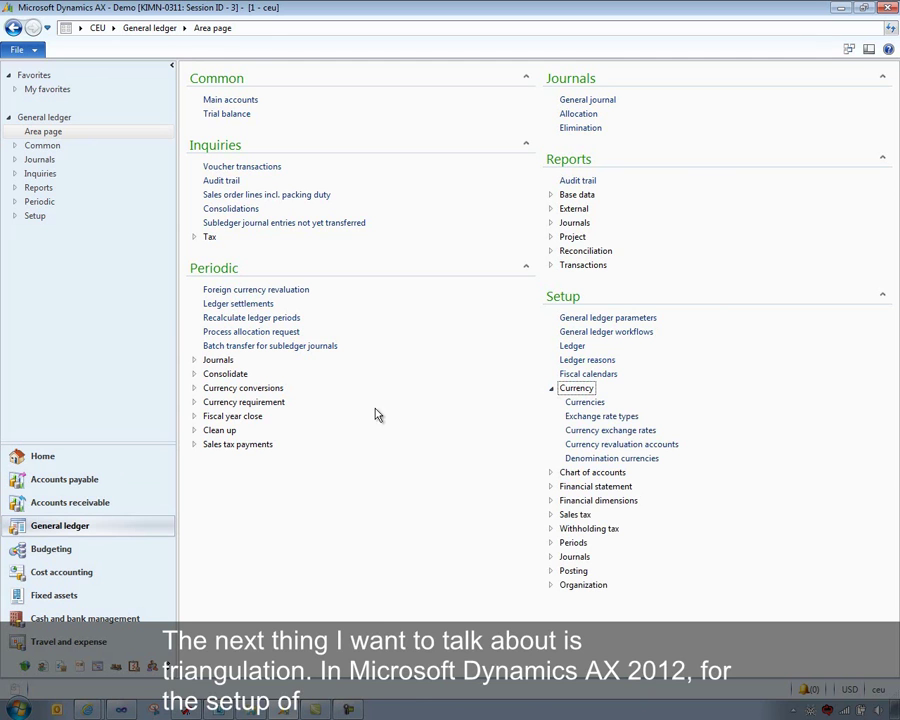
{"action": "left_click", "coordinate": [586, 403]}
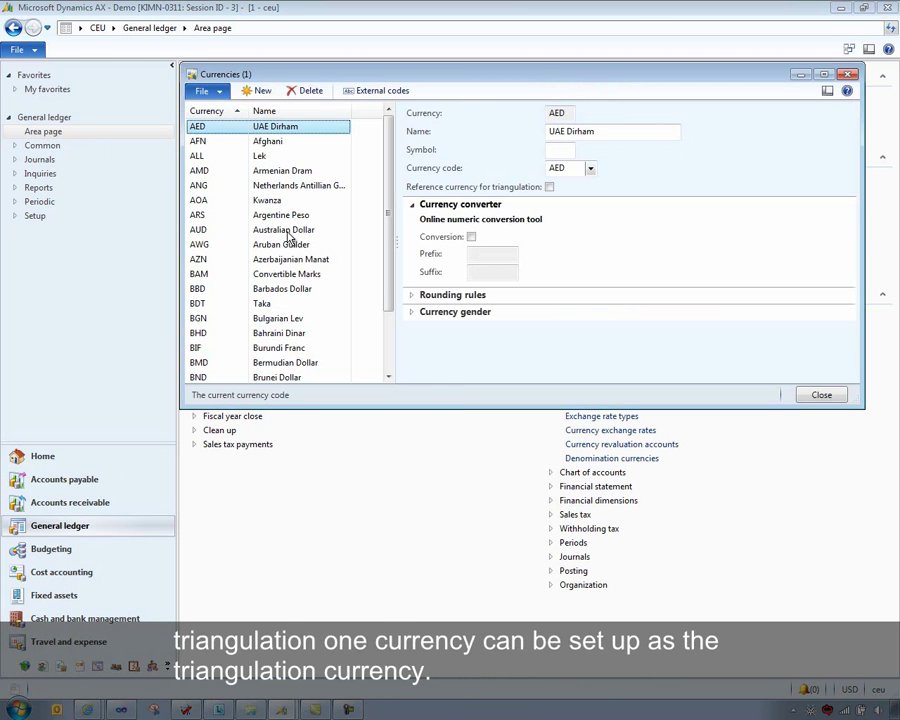
{"action": "left_click", "coordinate": [386, 262]}
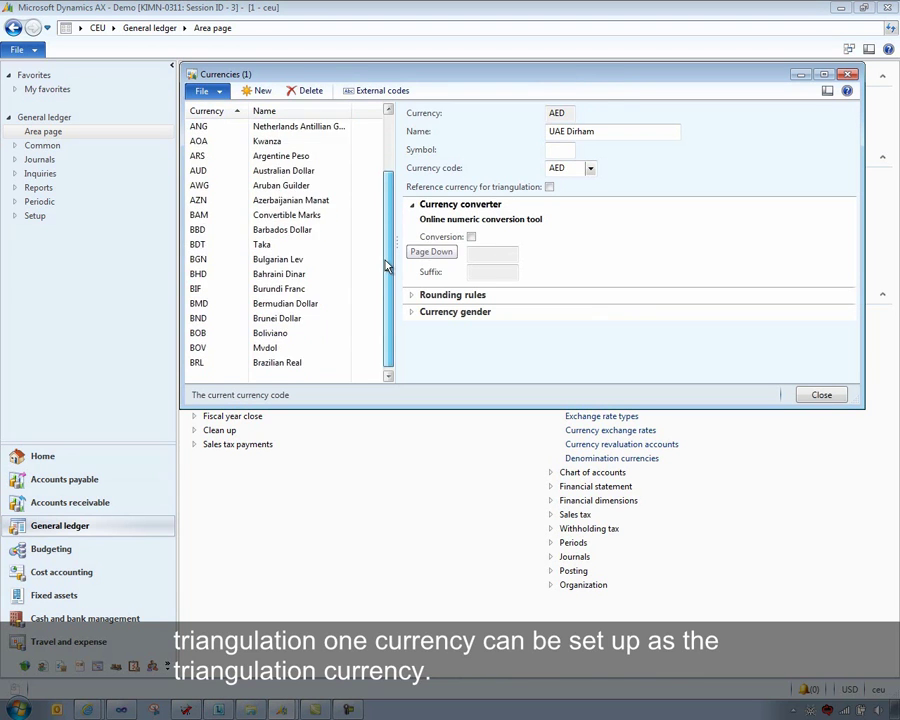
{"action": "left_click", "coordinate": [386, 268]}
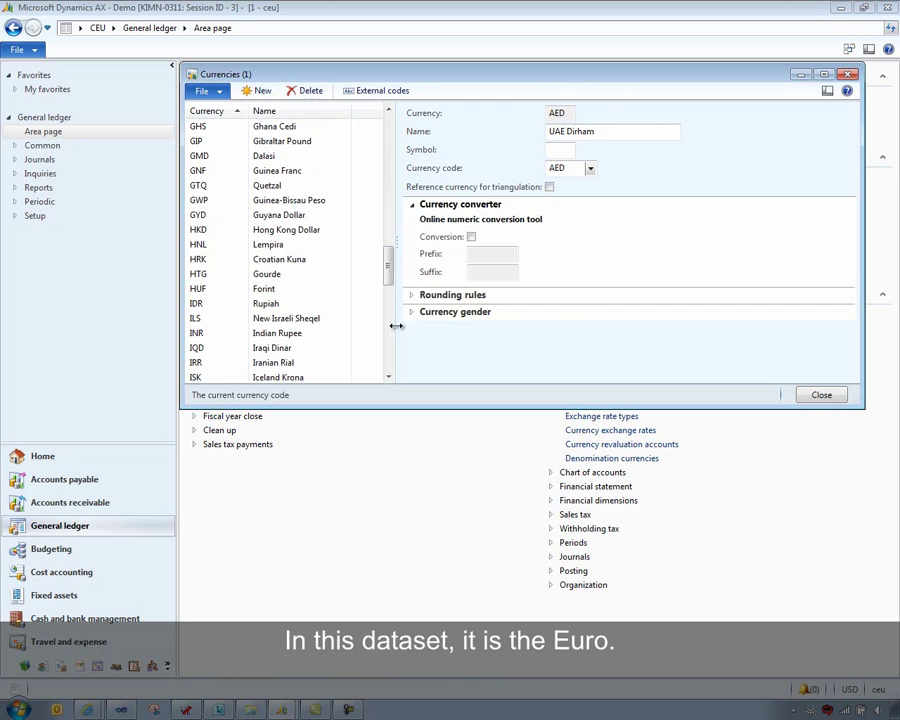
{"action": "left_click_drag", "start_coordinate": [388, 111], "coordinate": [388, 111]}
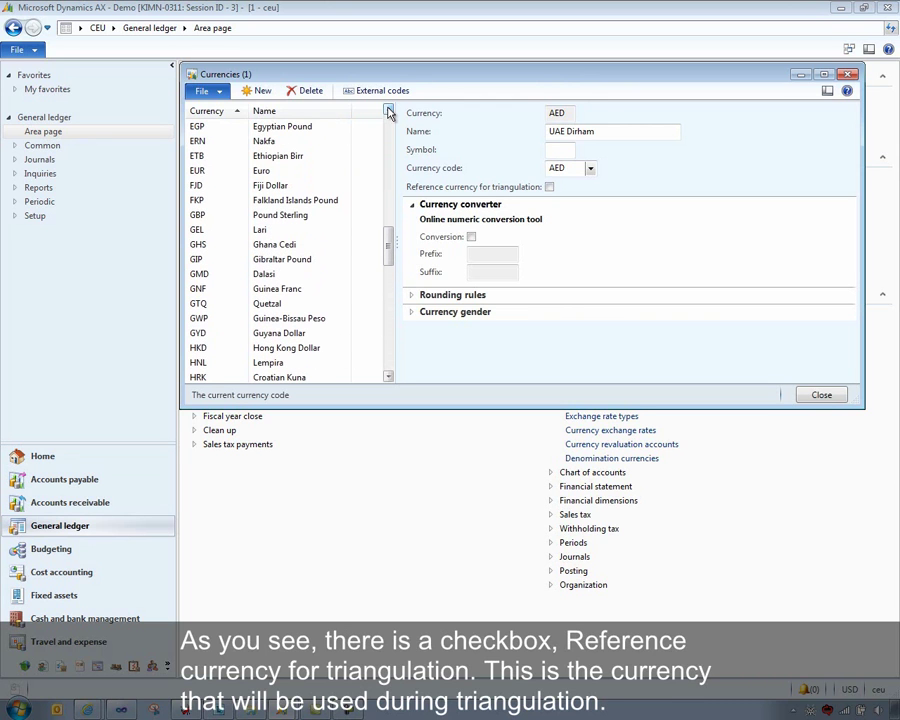
{"action": "left_click", "coordinate": [213, 171]}
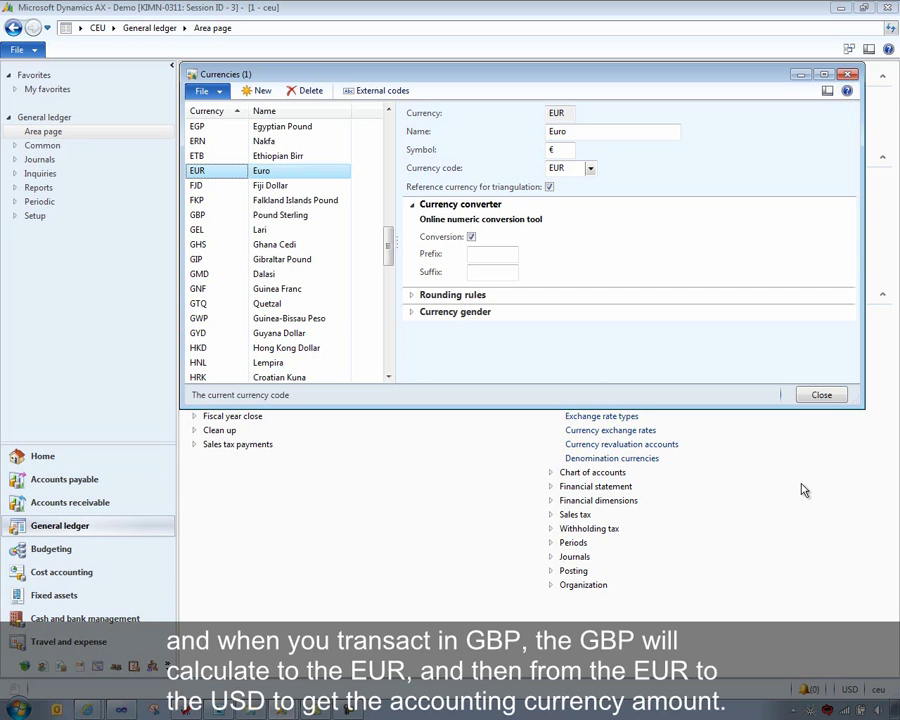
{"action": "left_click", "coordinate": [821, 395]}
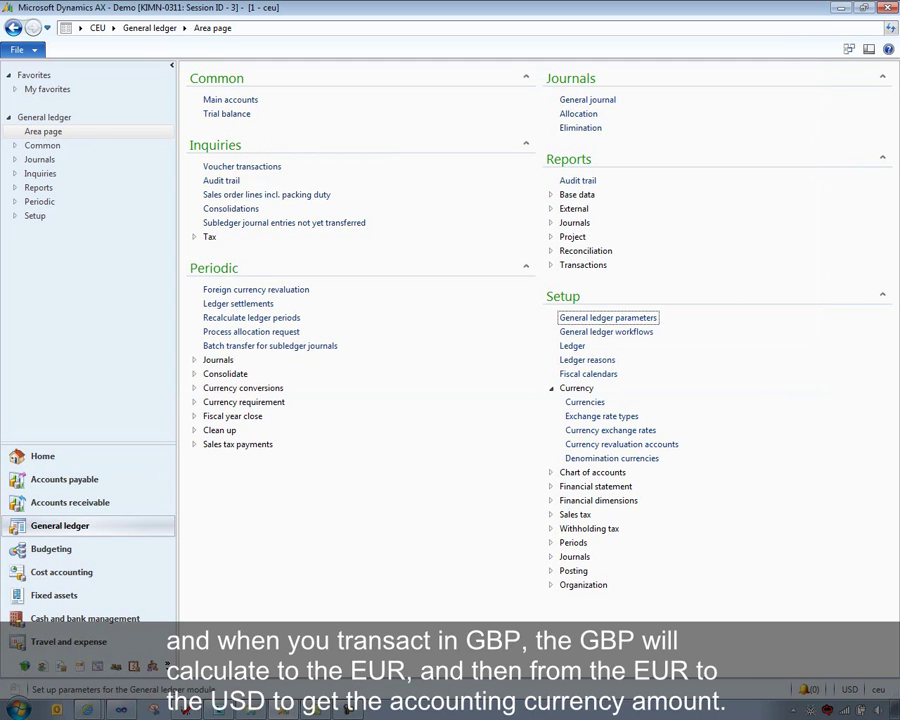
Review the denomination currencies and their fixed exchange rates to the triangulation currency, and close the list.
{"action": "left_click", "coordinate": [633, 459]}
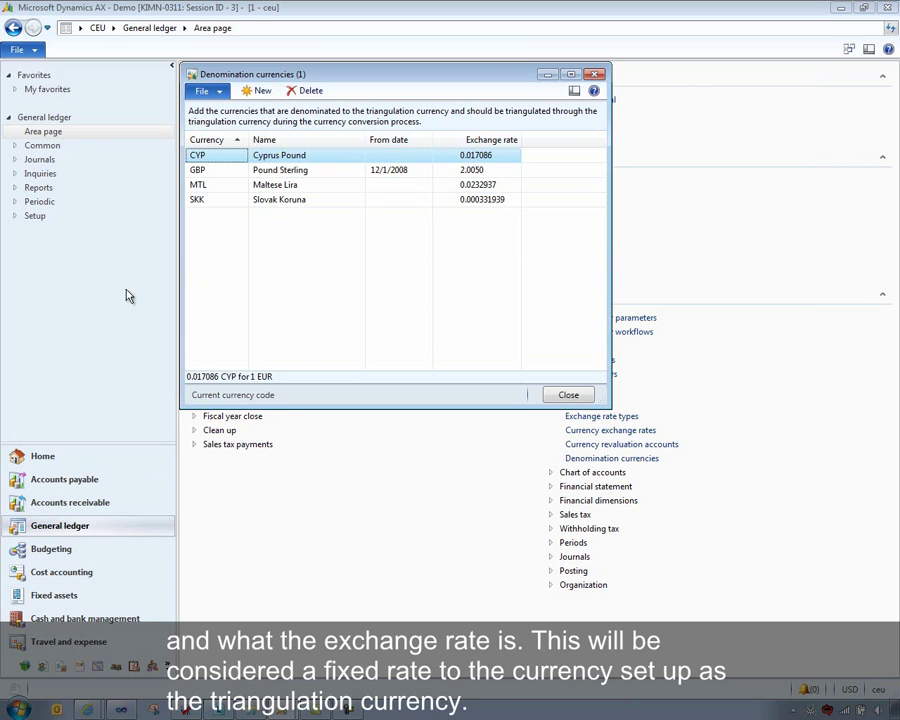
{"action": "left_click", "coordinate": [568, 395]}
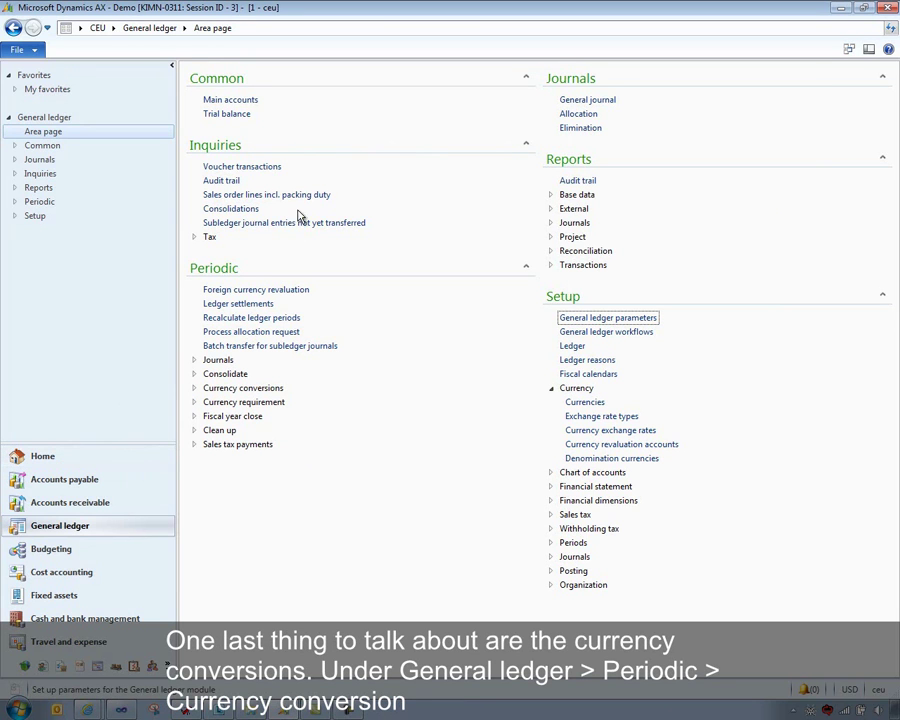
Examine the ledger accounting currency conversion with EUR as the new currency, including its exchange rate and voucher fields, and cancel without running it.
{"action": "left_click", "coordinate": [195, 388]}
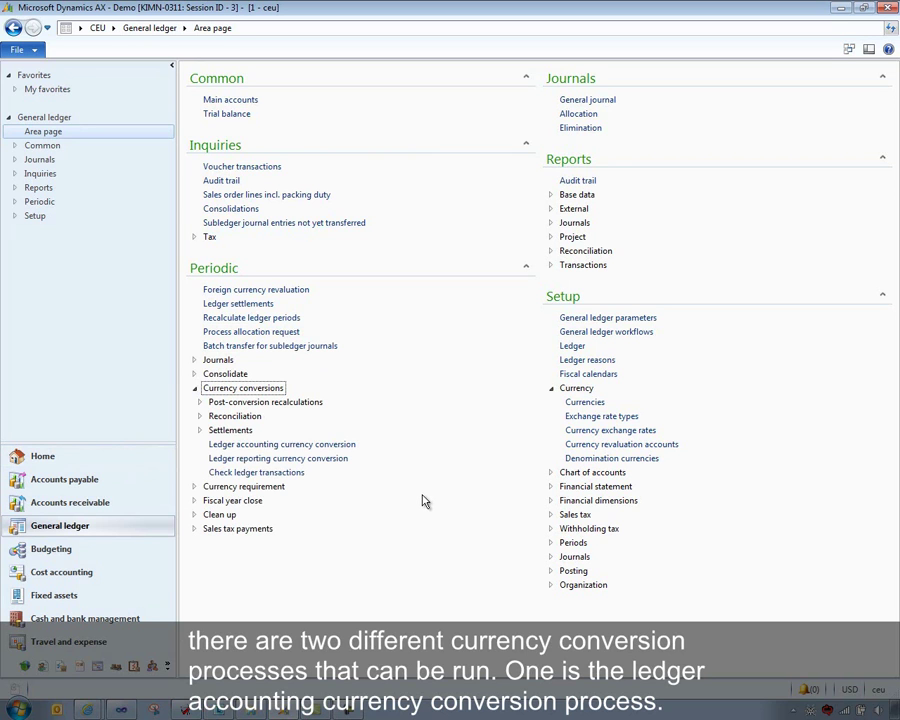
{"action": "left_click", "coordinate": [313, 446]}
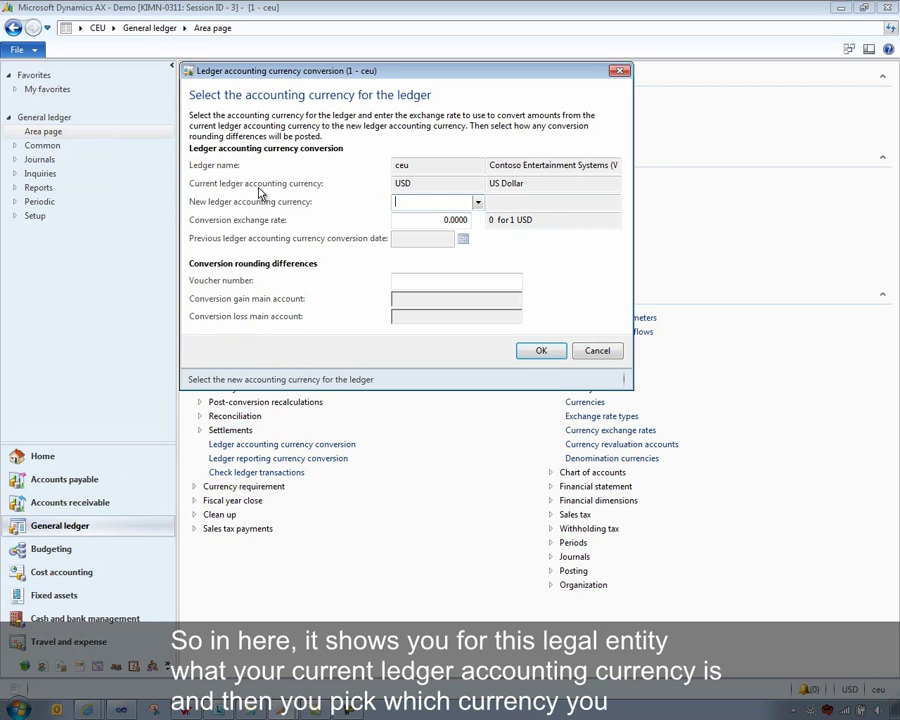
{"action": "left_click", "coordinate": [477, 203]}
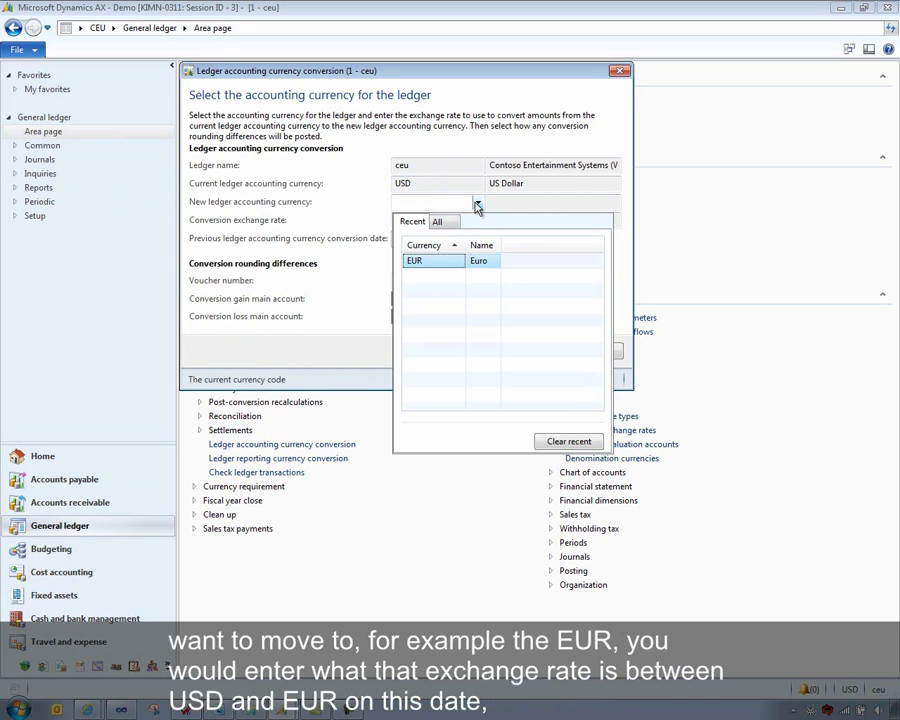
{"action": "left_click", "coordinate": [428, 261]}
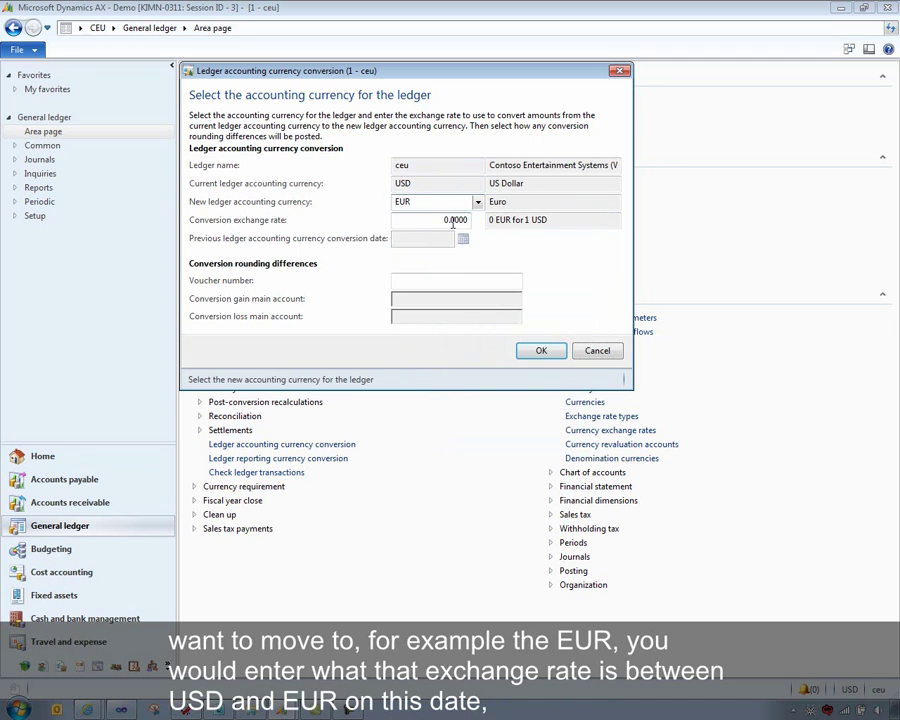
{"action": "left_click", "coordinate": [466, 220]}
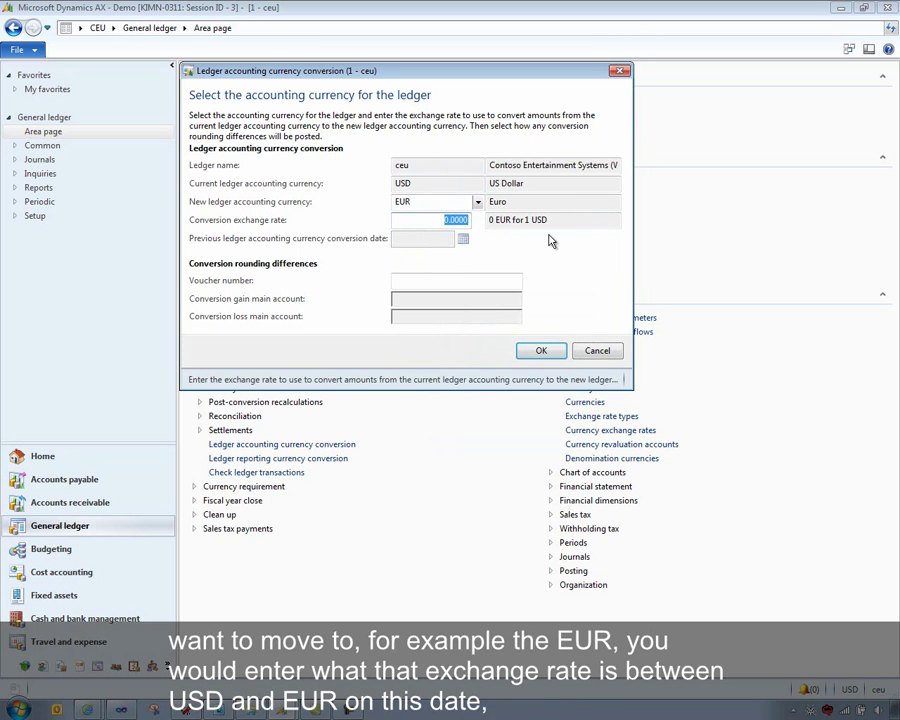
{"action": "left_click", "coordinate": [456, 286]}
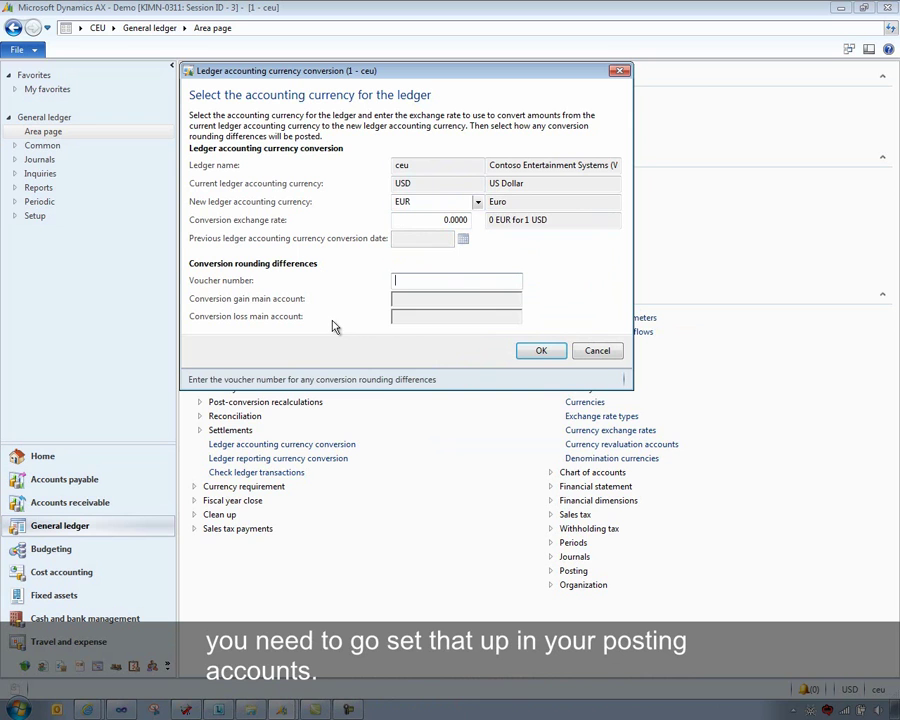
{"action": "left_click", "coordinate": [600, 362]}
Examine the ledger reporting currency conversion's currency, exchange rate and rounding difference options, and cancel without running it.
{"action": "left_click", "coordinate": [286, 458]}
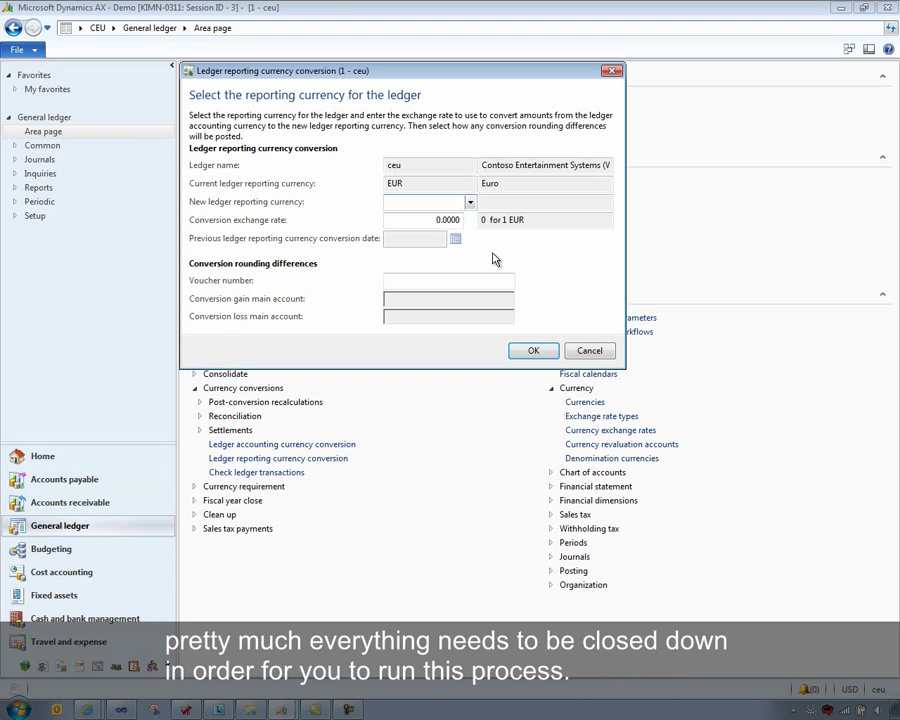
{"action": "left_click", "coordinate": [592, 350]}
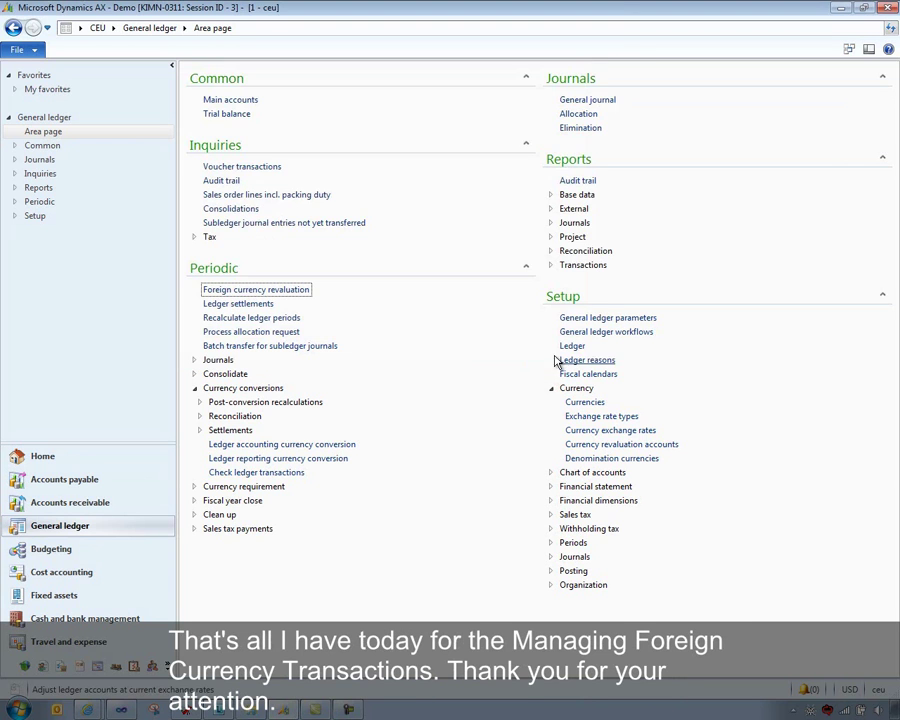